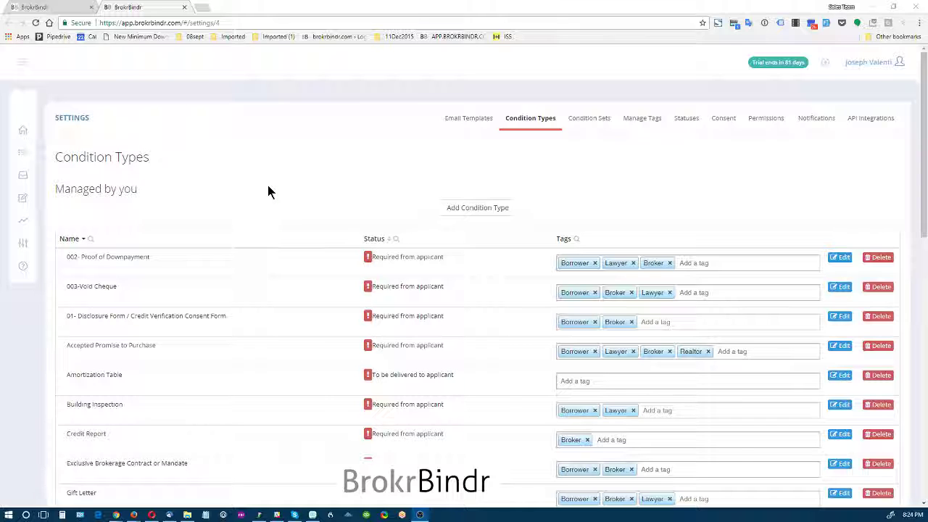
# - Review the full list of condition types in the settings
pyautogui.scroll(-4, 274, 187)
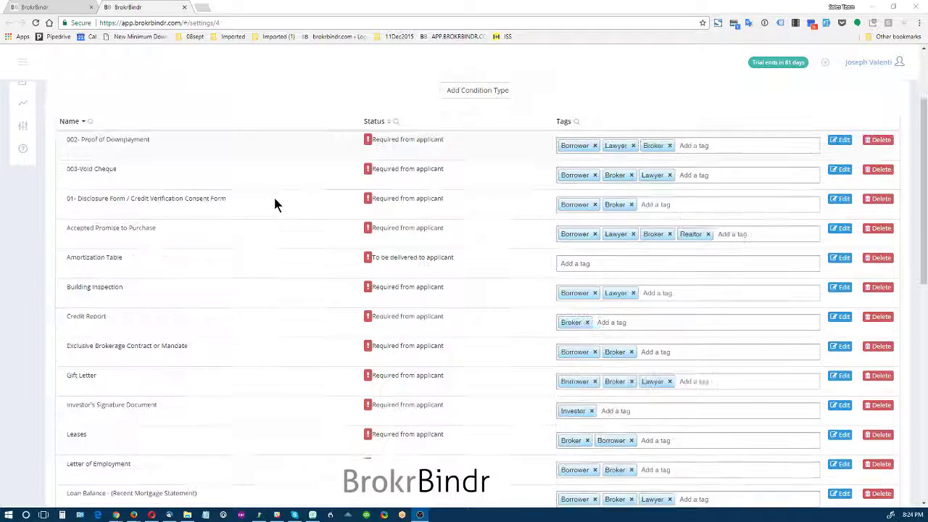
pyautogui.scroll(-6, 273, 195)
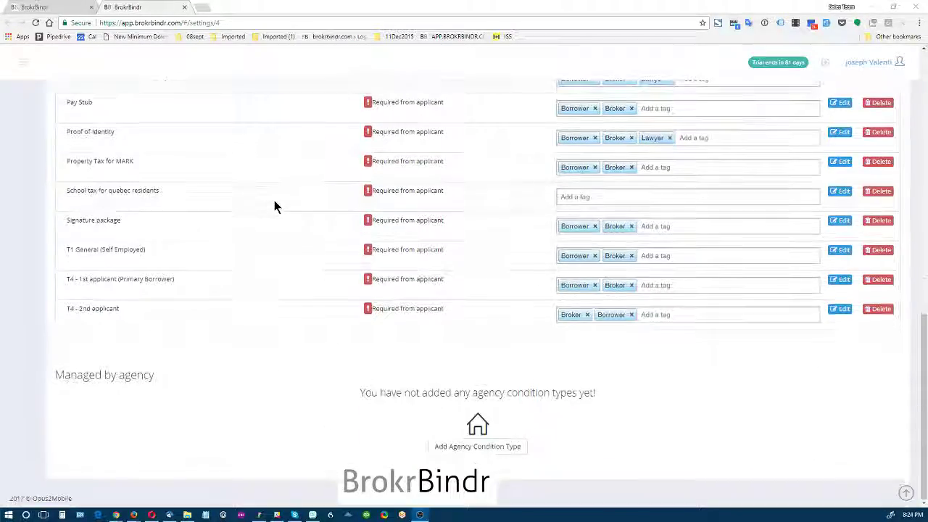
pyautogui.scroll(10, 270, 192)
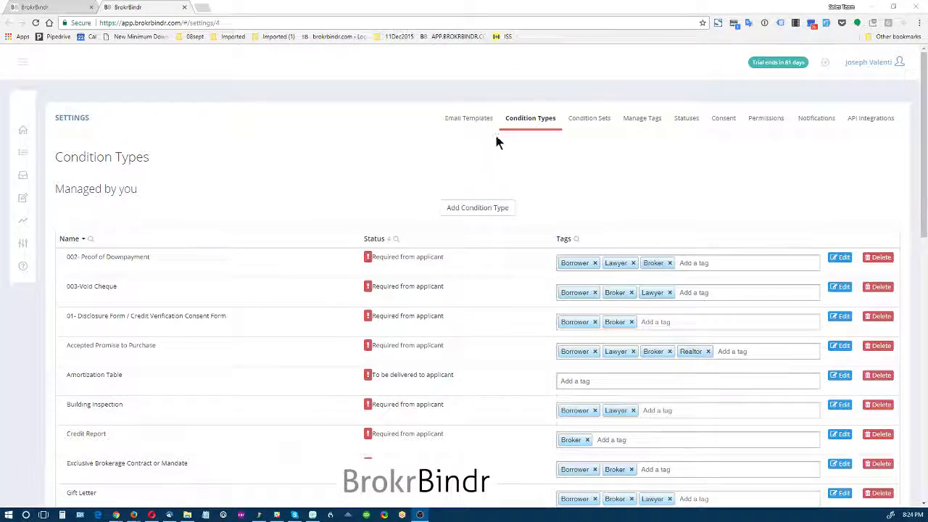
# - Review which condition types are included in the "Documents for Pre-Approval on purchase" condition set, and return to the condition types
pyautogui.click(581, 119)
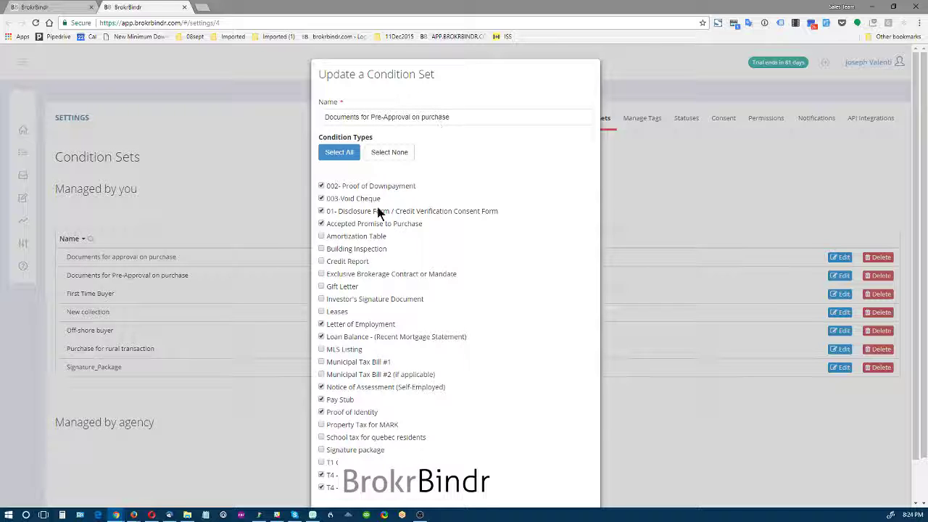
pyautogui.scroll(-1, 363, 326)
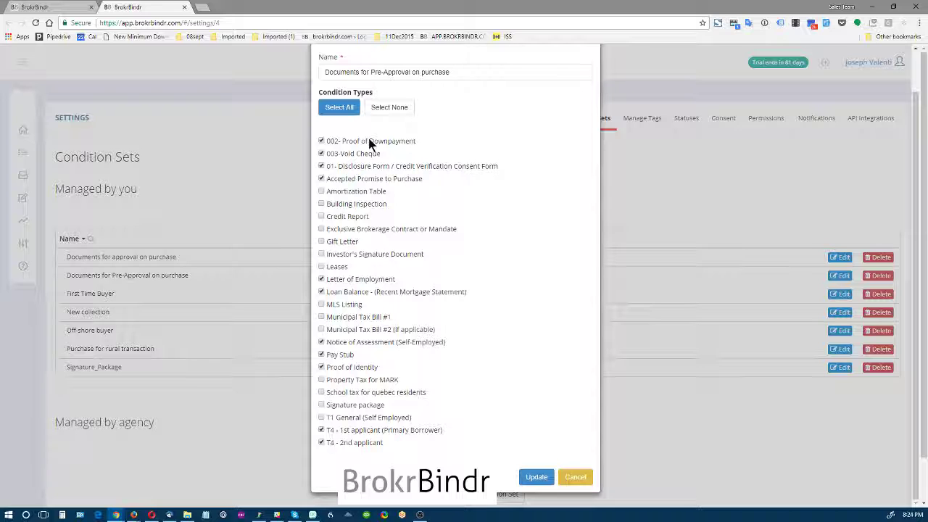
pyautogui.click(576, 476)
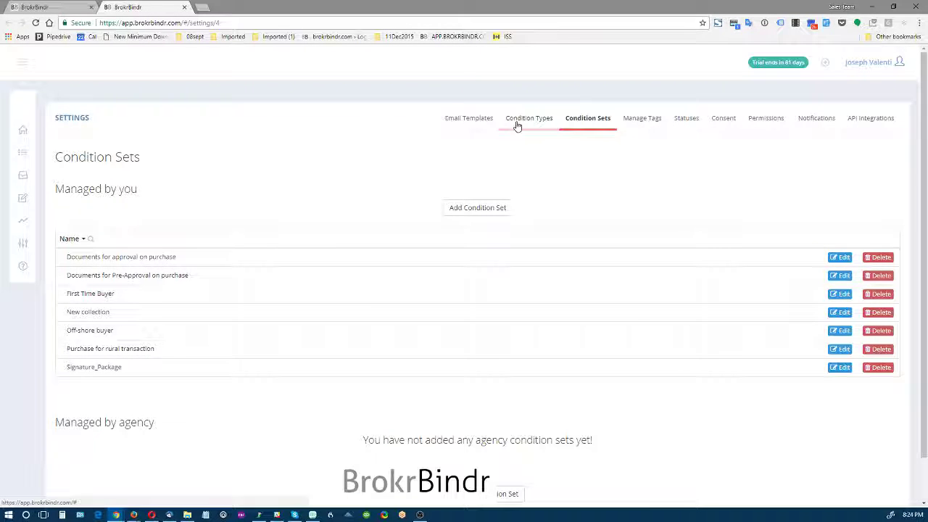
pyautogui.click(516, 122)
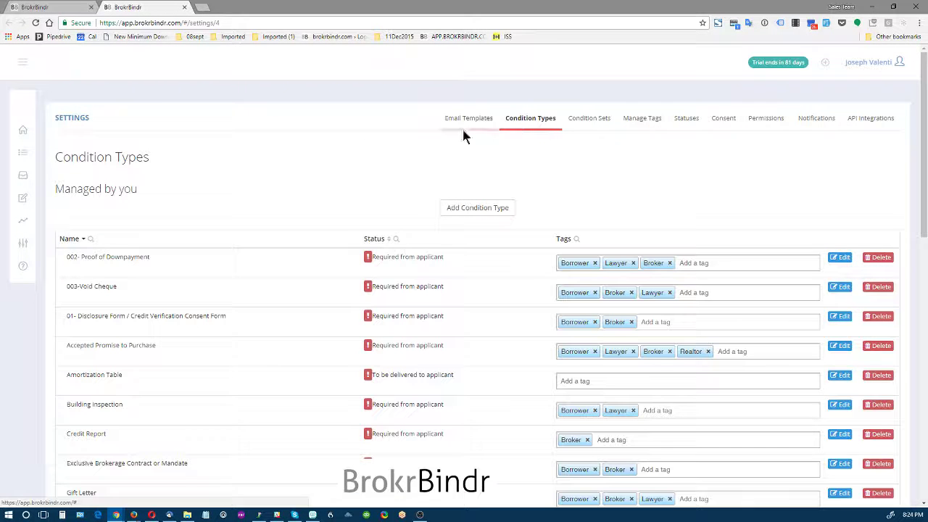
# - Switch to the open pre-approval purchase application and examine its property, new mortgages and complete list of conditions
pyautogui.click(46, 9)
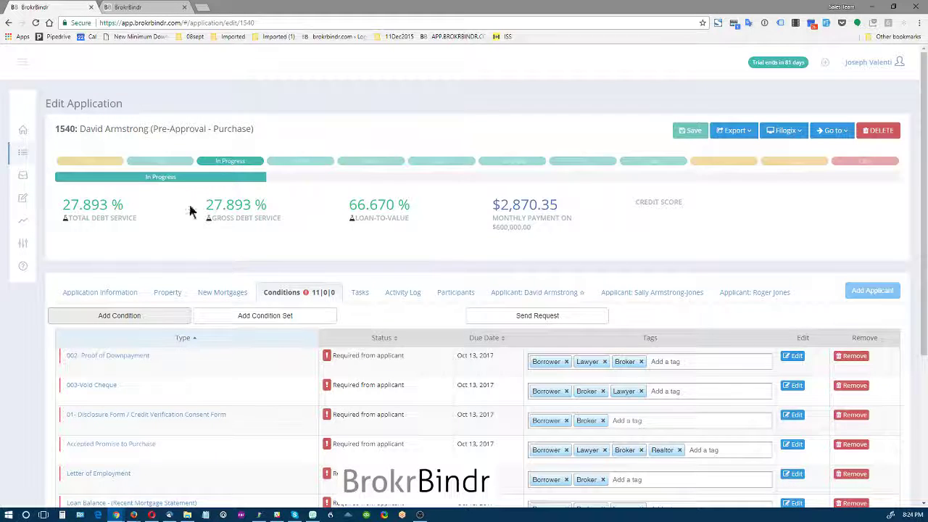
pyautogui.moveTo(93, 128); pyautogui.dragTo(136, 128)
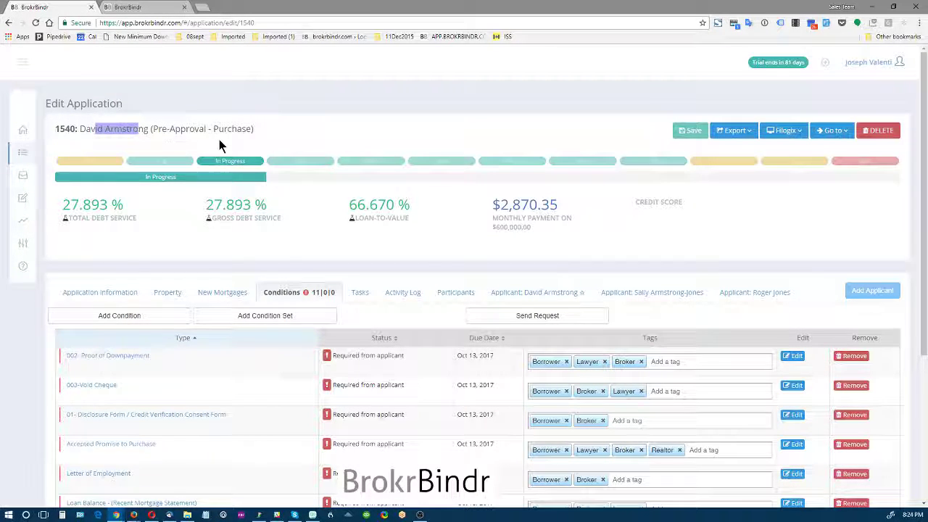
pyautogui.click(159, 293)
pyautogui.click(217, 296)
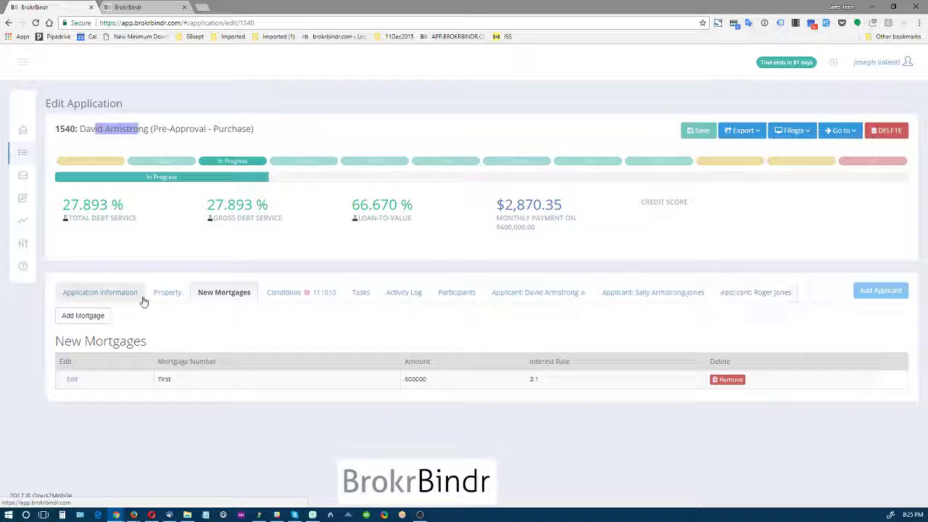
pyautogui.click(289, 297)
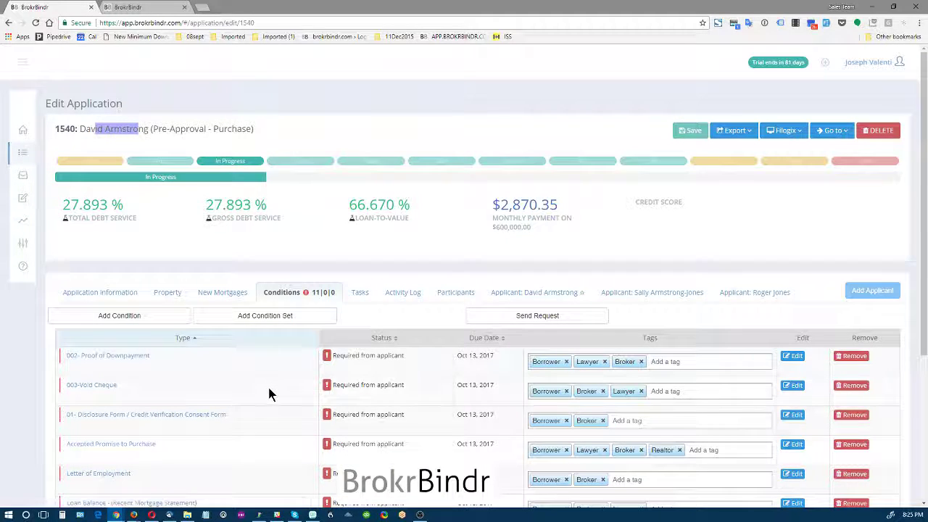
pyautogui.scroll(-2, 269, 393)
pyautogui.scroll(-1, 259, 353)
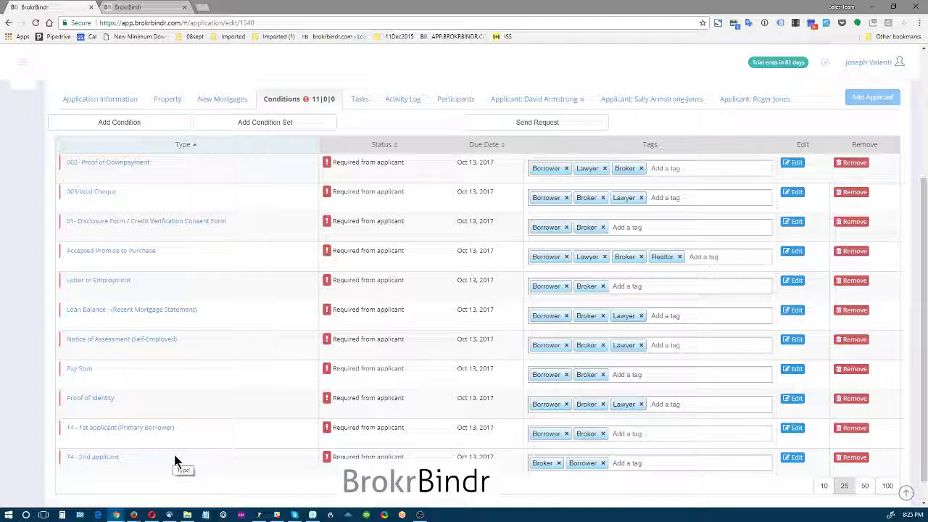
pyautogui.scroll(3, 202, 450)
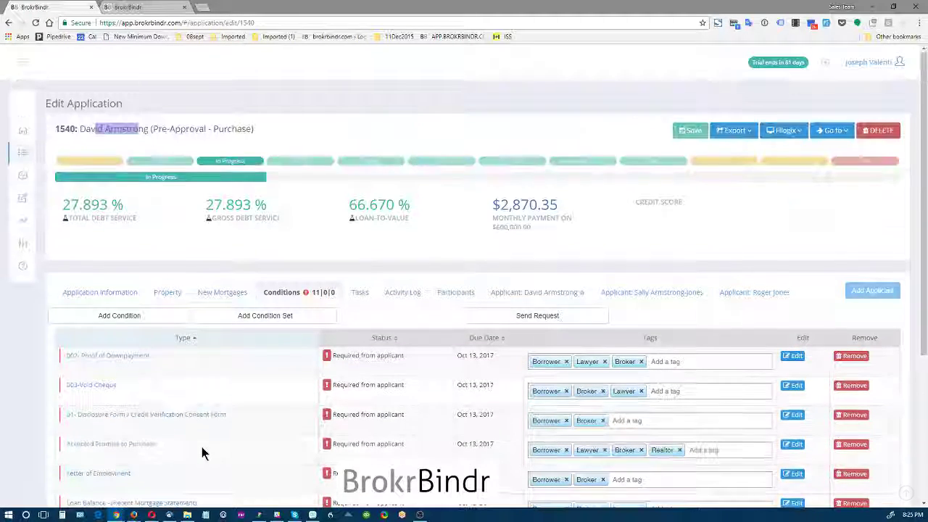
# - Check which condition types can be added to the application, and leave without adding one
pyautogui.click(125, 317)
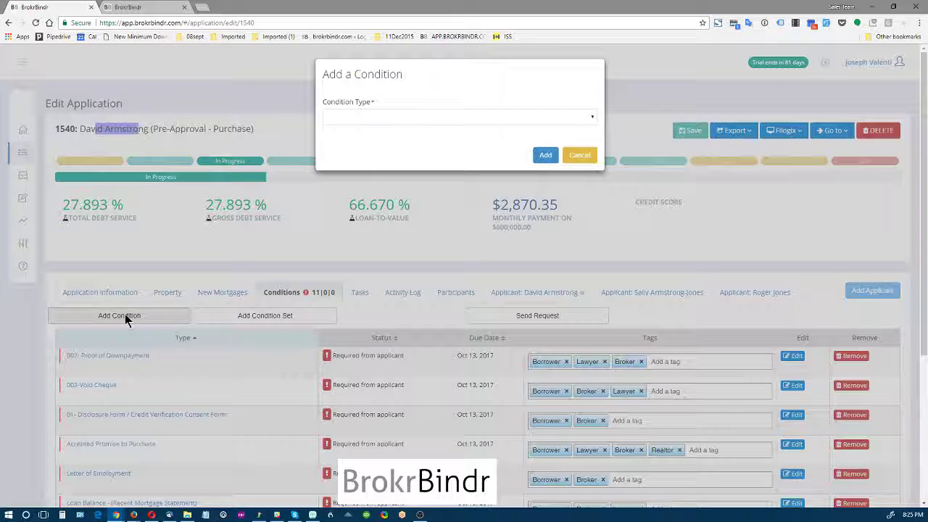
pyautogui.click(379, 118)
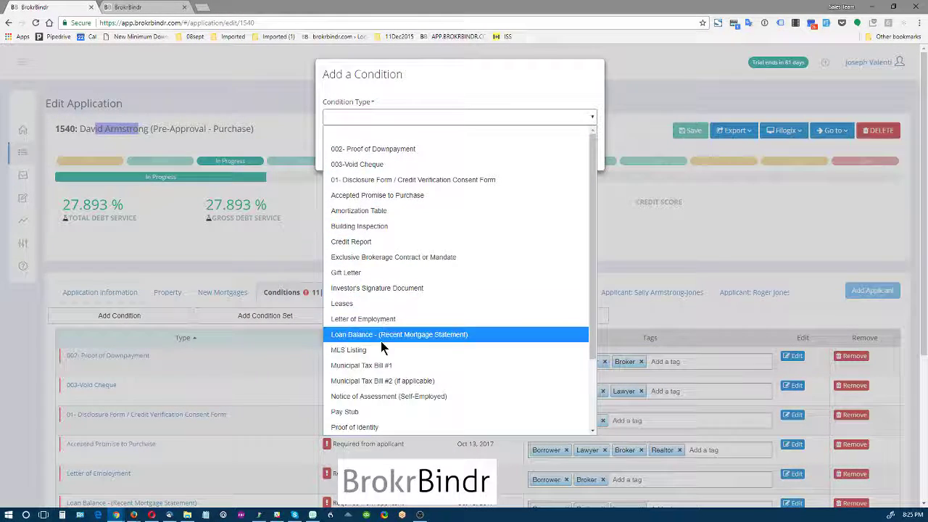
pyautogui.scroll(-2, 380, 334)
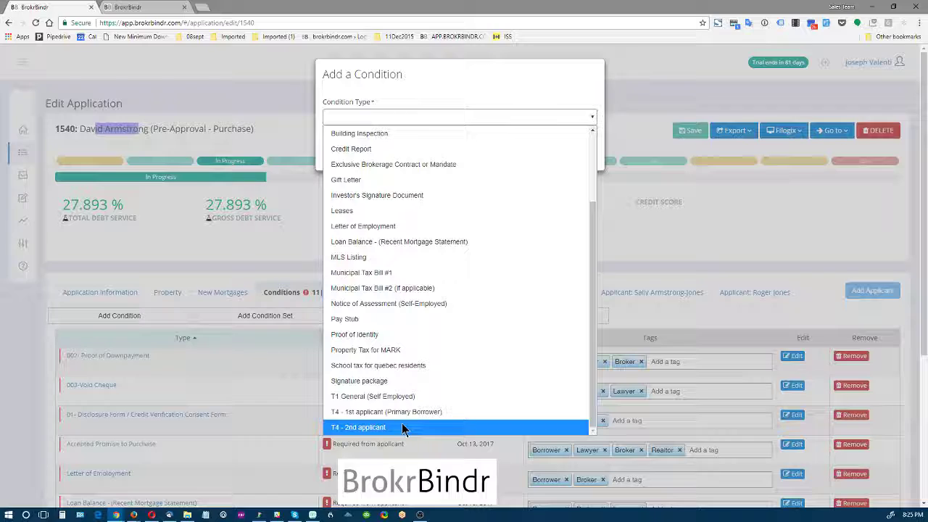
pyautogui.click(438, 74)
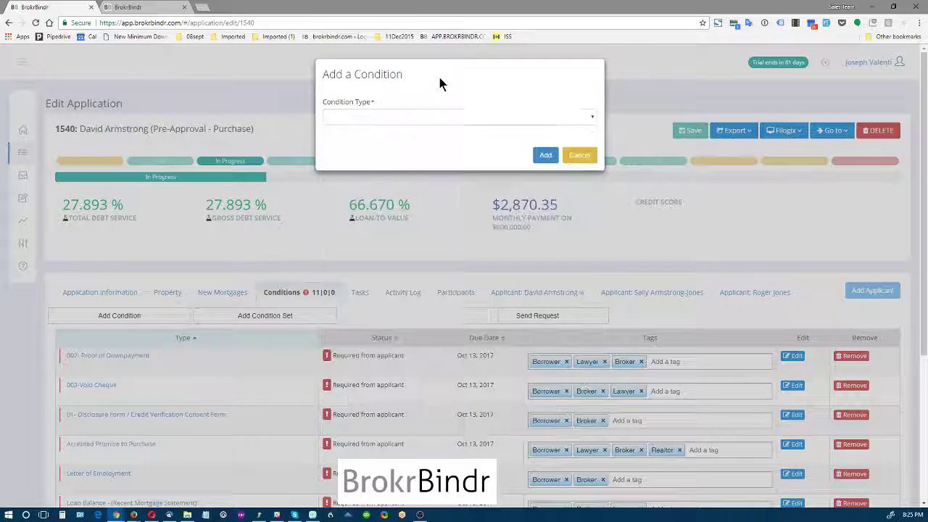
pyautogui.click(579, 156)
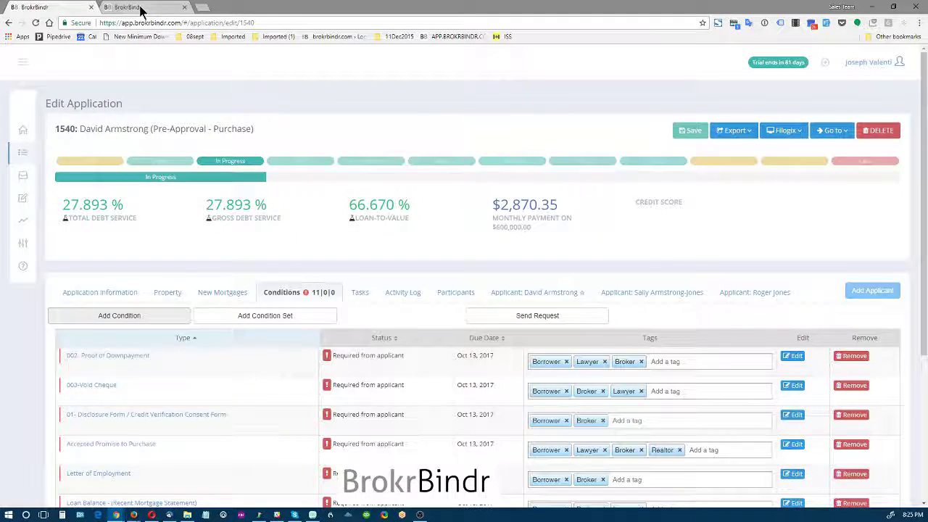
# - Return to the condition types settings and look for a T4 entry for a third applicant
pyautogui.click(138, 8)
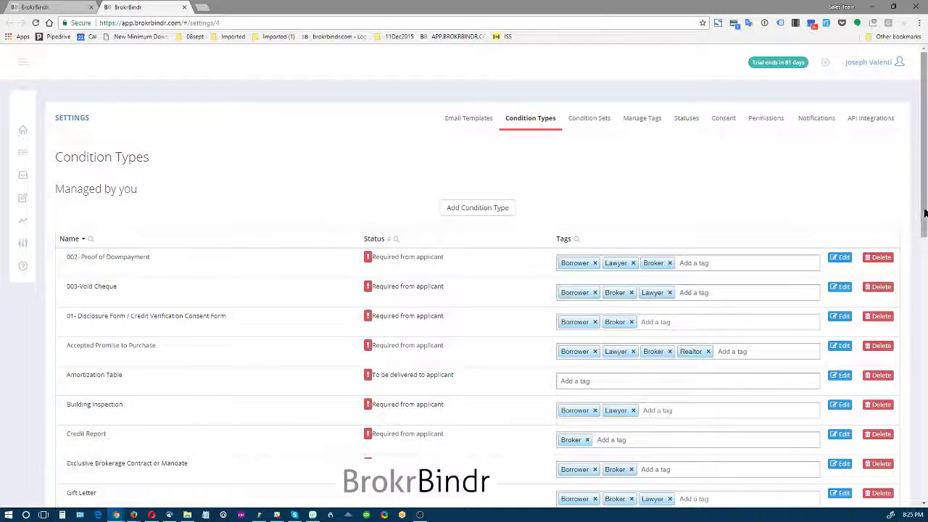
pyautogui.moveTo(924, 212); pyautogui.dragTo(915, 500)
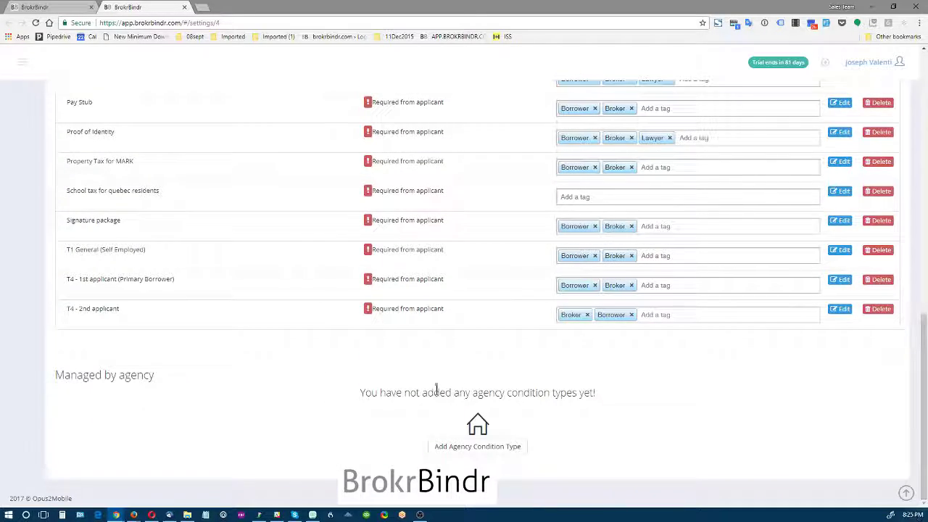
pyautogui.scroll(9, 594, 357)
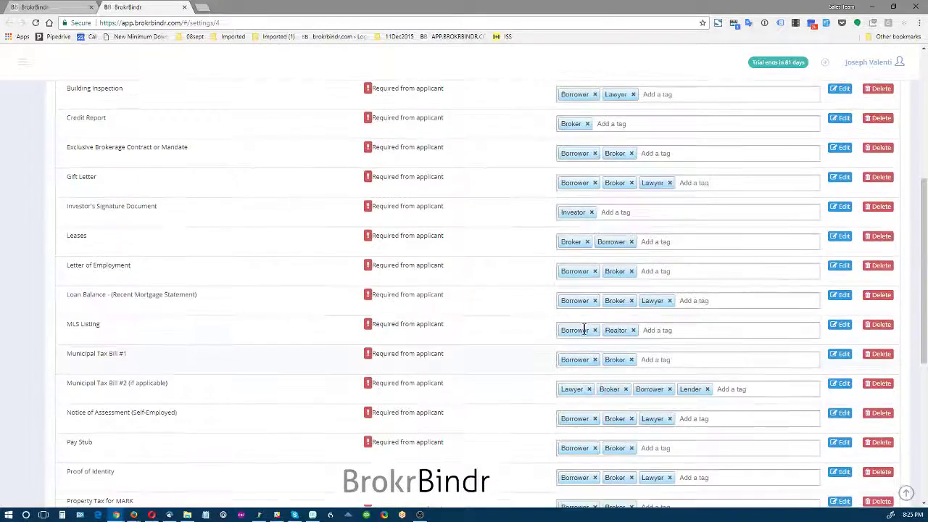
# - Add a condition type named "T4 - 3rd applicant" with status "Required from applicant" and description "T4 for third applicant"
pyautogui.click(467, 209)
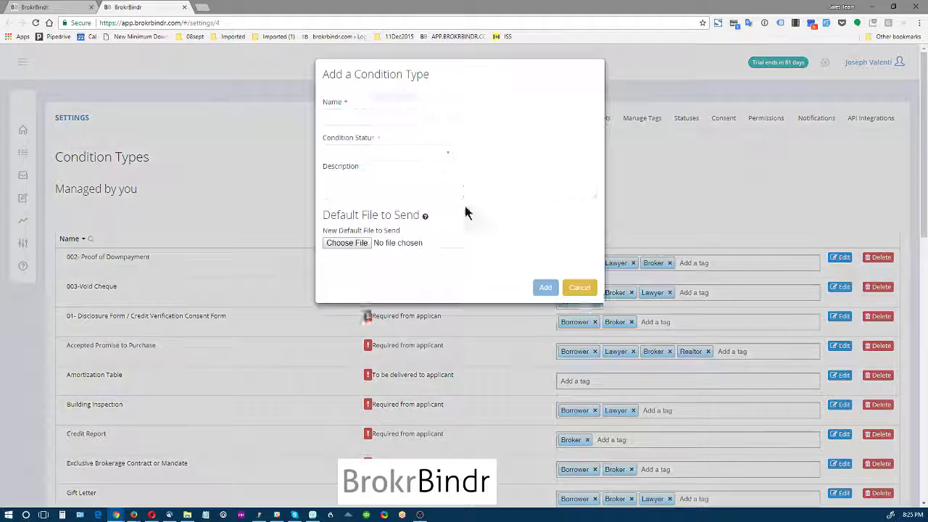
pyautogui.click(406, 118)
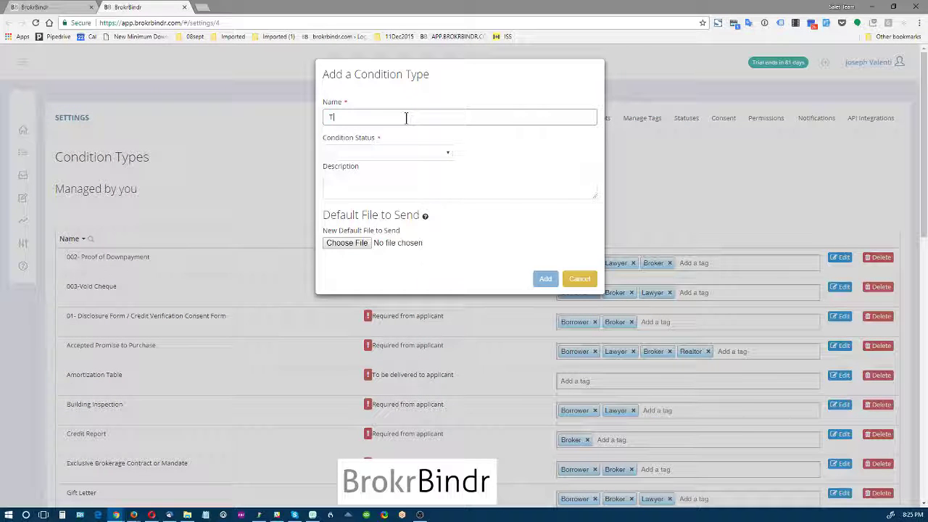
pyautogui.write('T4 - 3rd applicant')
pyautogui.click(394, 150)
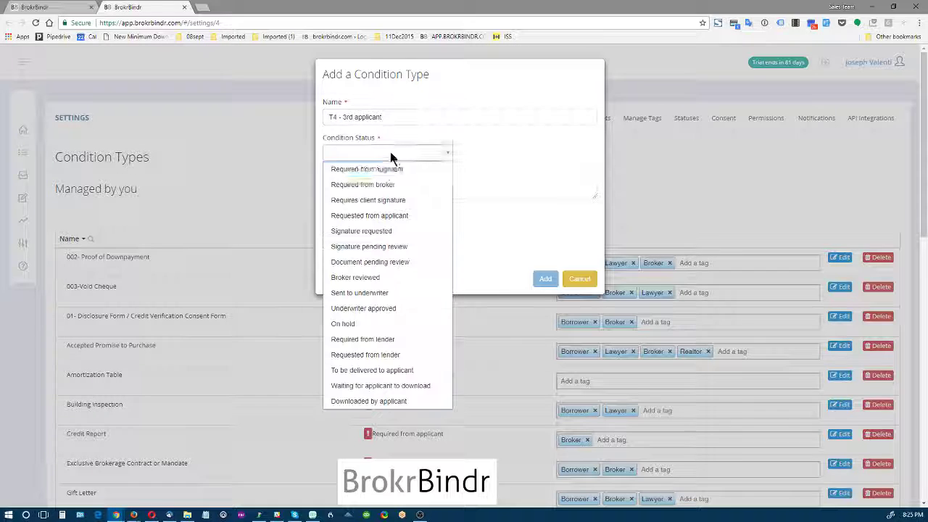
pyautogui.click(382, 168)
pyautogui.click(377, 185)
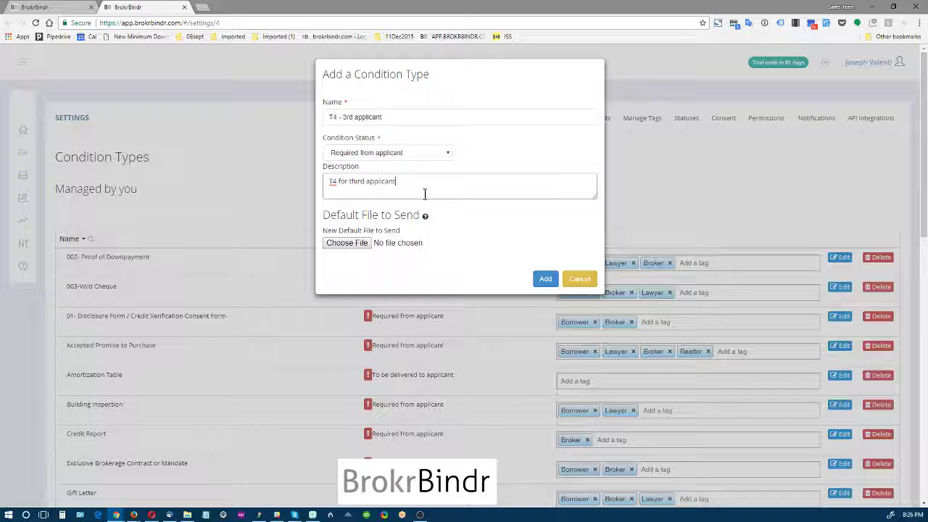
pyautogui.click(546, 280)
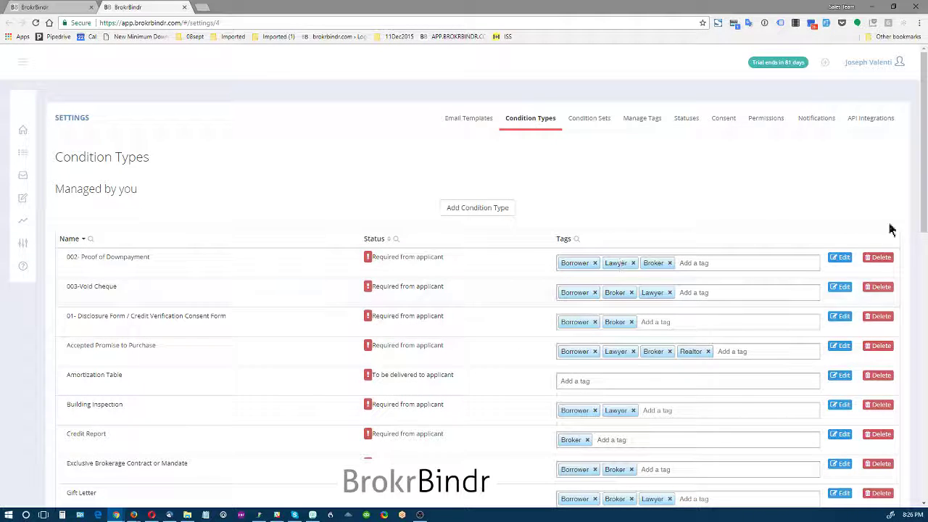
# - Reload the application page and check the condition types settings for the new "T4 - 3rd applicant" entry
pyautogui.click(71, 9)
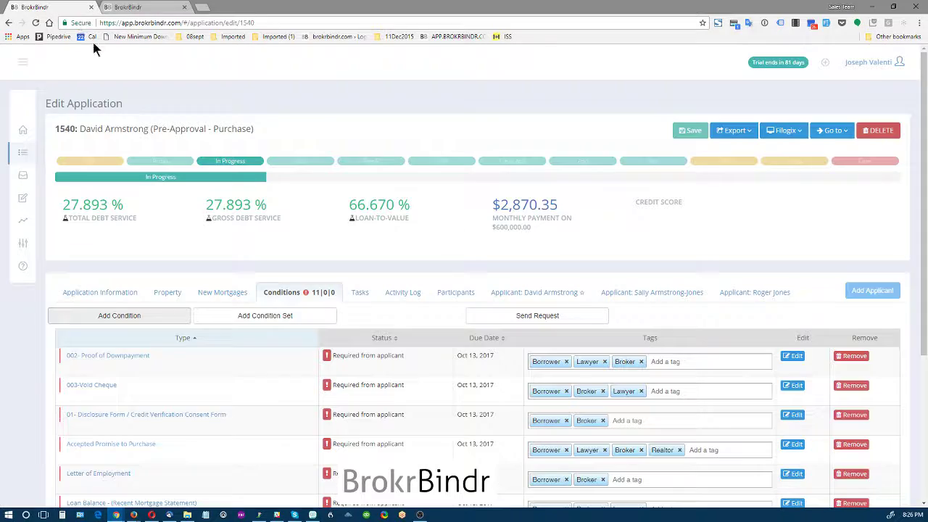
pyautogui.click(36, 23)
pyautogui.click(143, 7)
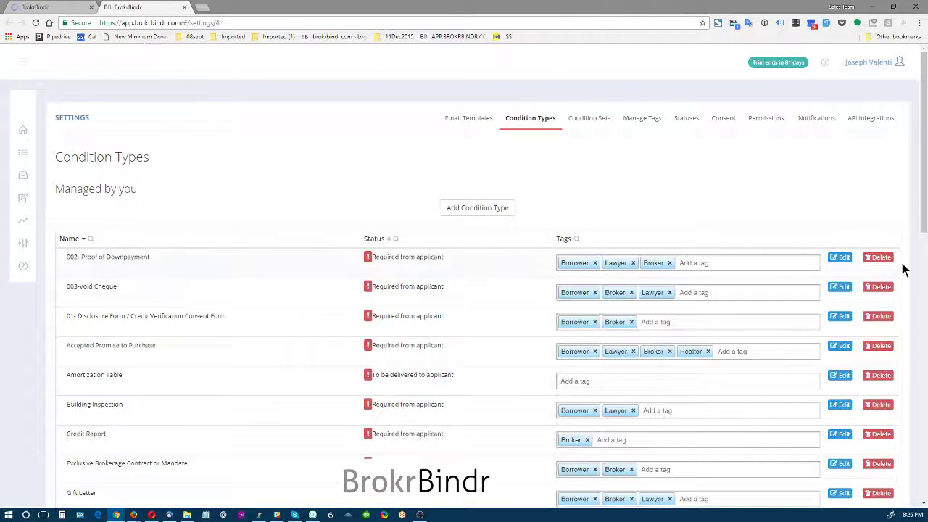
pyautogui.moveTo(924, 217); pyautogui.dragTo(925, 497)
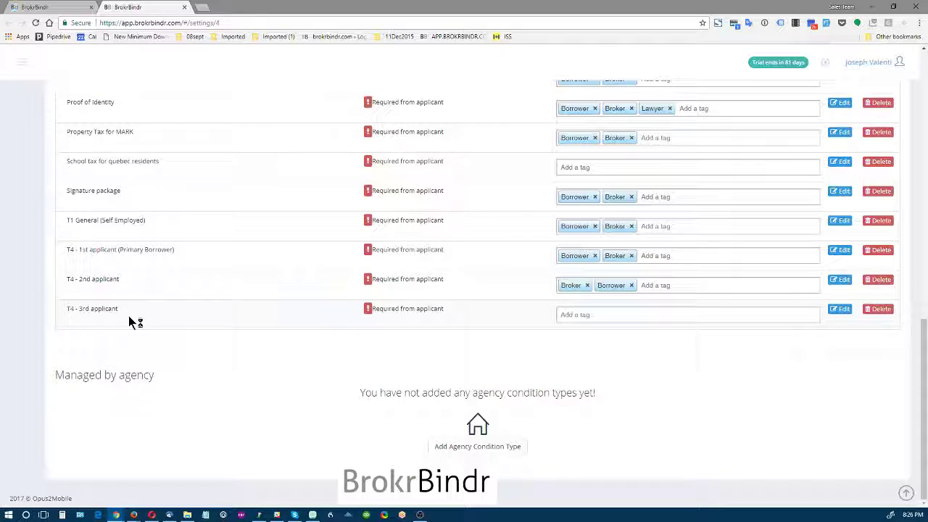
pyautogui.scroll(1, 265, 286)
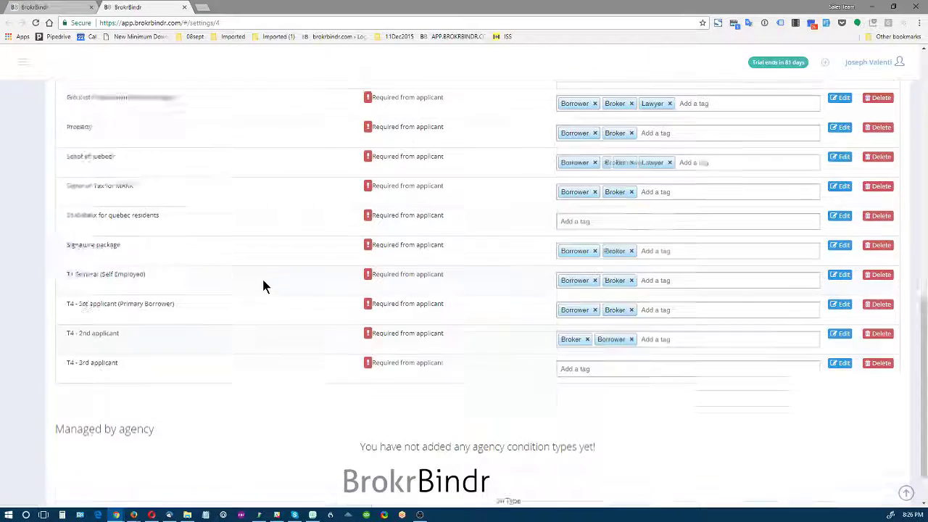
pyautogui.scroll(10, 263, 281)
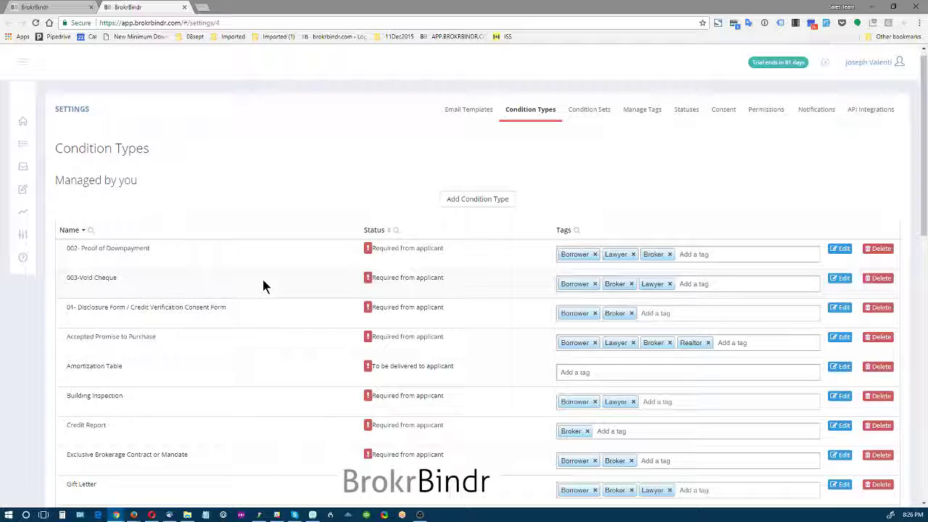
# - Look for "T4 - 3rd applicant" in the "Documents for Pre-Approval on purchase" condition set, and leave the set without updating it
pyautogui.click(588, 113)
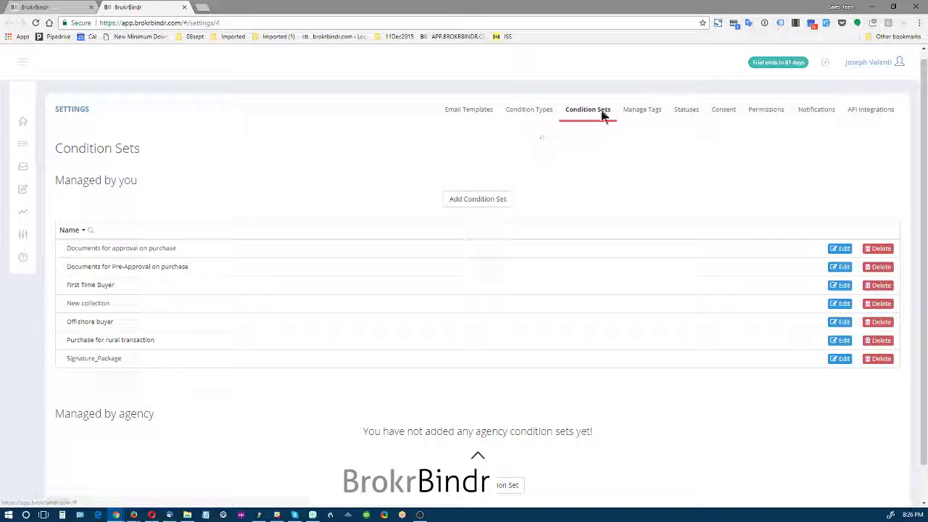
pyautogui.moveTo(94, 272); pyautogui.dragTo(91, 274)
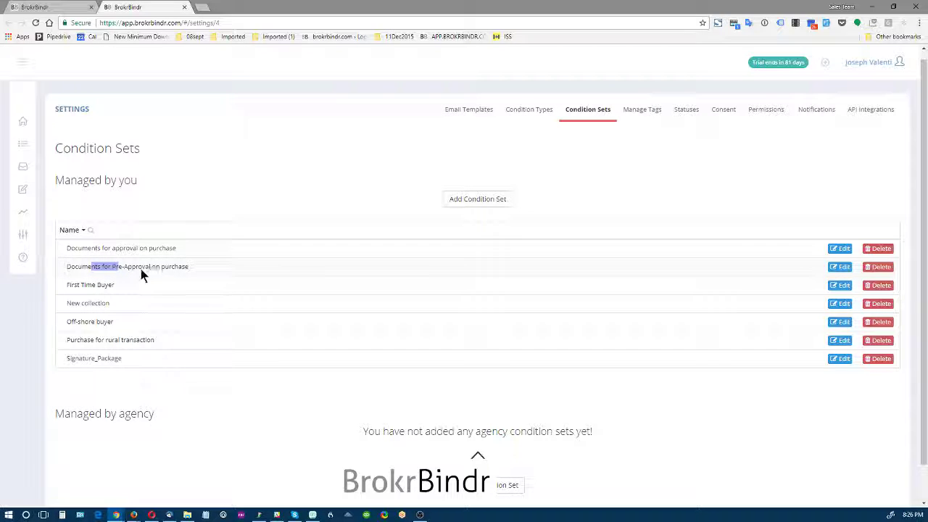
pyautogui.click(838, 266)
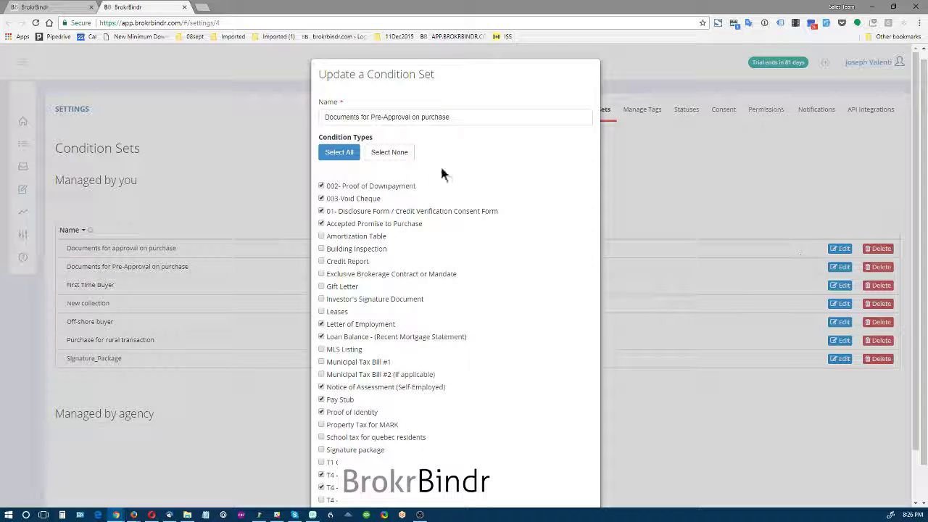
pyautogui.scroll(-2, 418, 272)
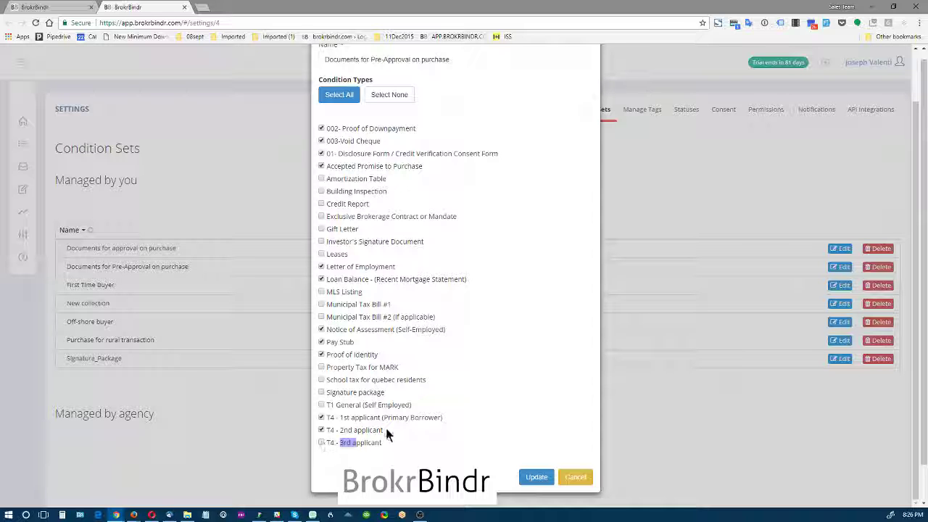
pyautogui.click(576, 476)
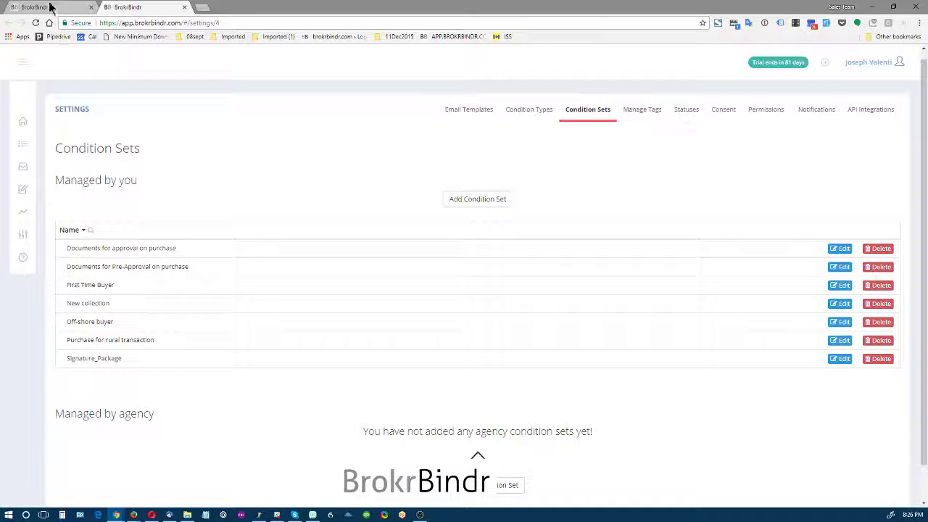
# - Add the "T4 - 3rd applicant" condition to the pre-approval purchase application and check its entry in the conditions list
pyautogui.click(41, 7)
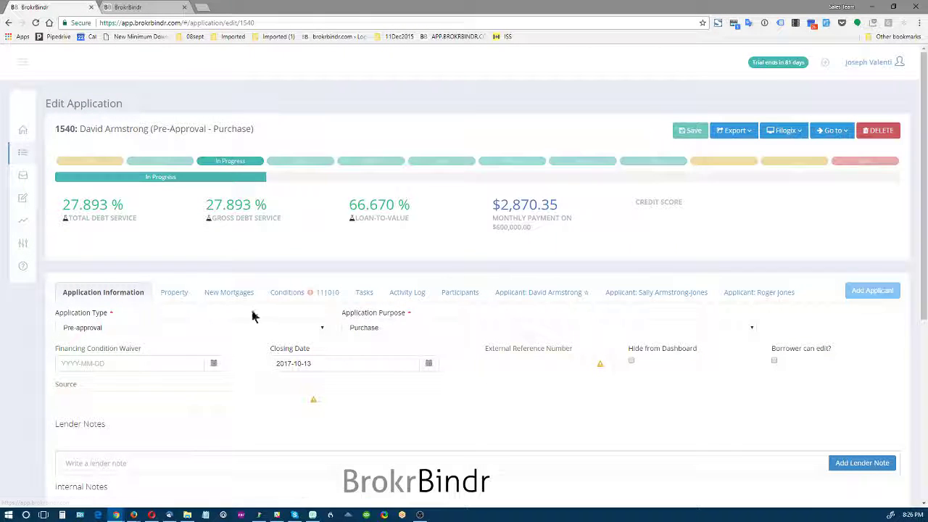
pyautogui.click(281, 294)
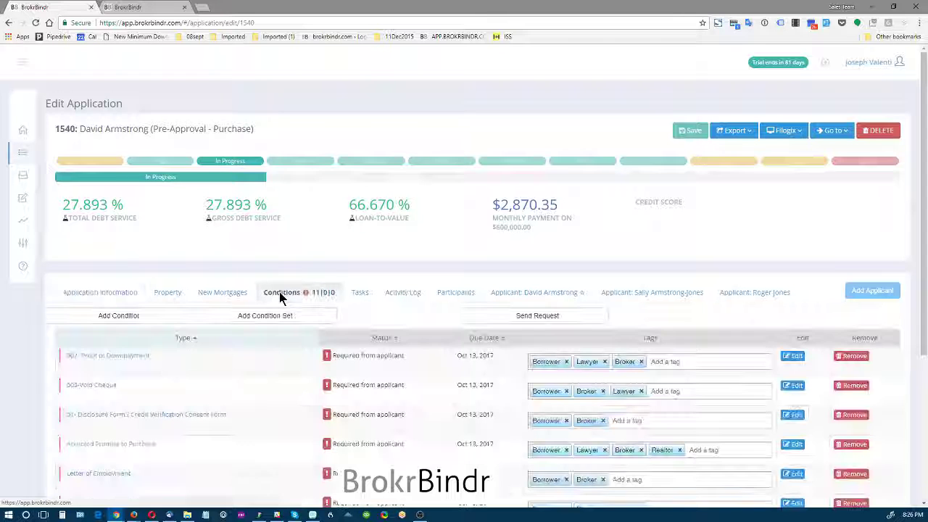
pyautogui.click(127, 321)
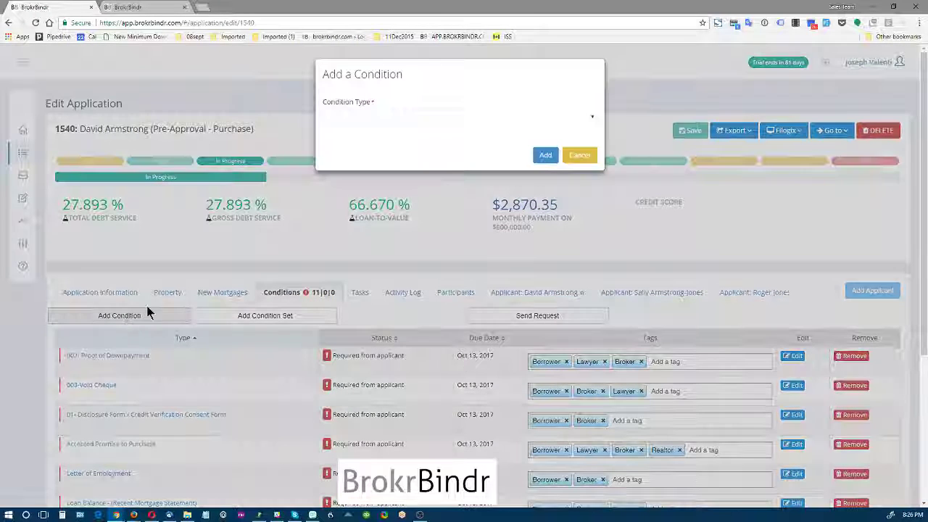
pyautogui.click(399, 116)
pyautogui.scroll(-5, 573, 357)
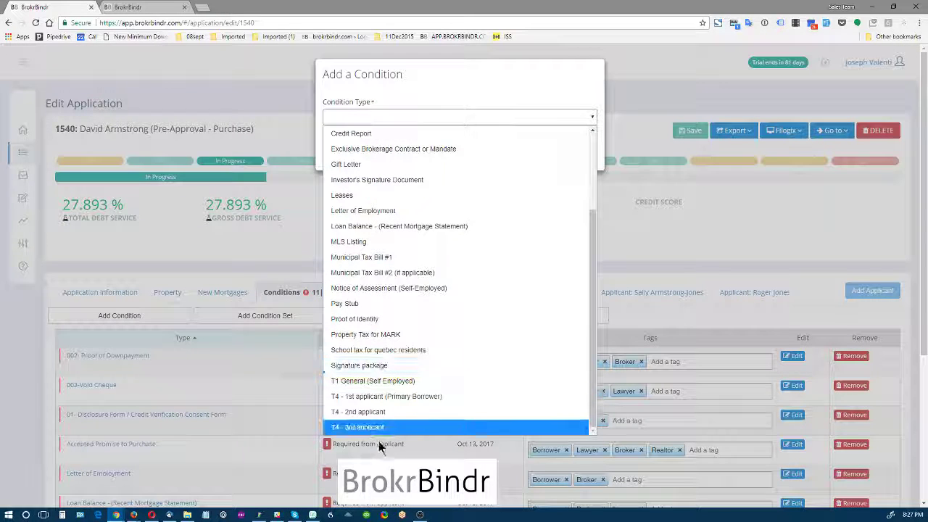
pyautogui.click(361, 426)
pyautogui.click(545, 156)
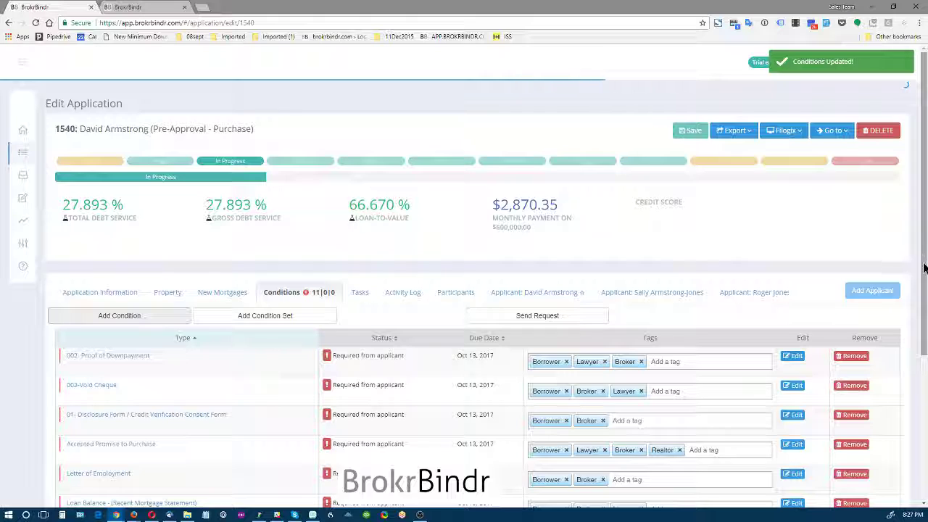
pyautogui.moveTo(924, 268); pyautogui.dragTo(920, 457)
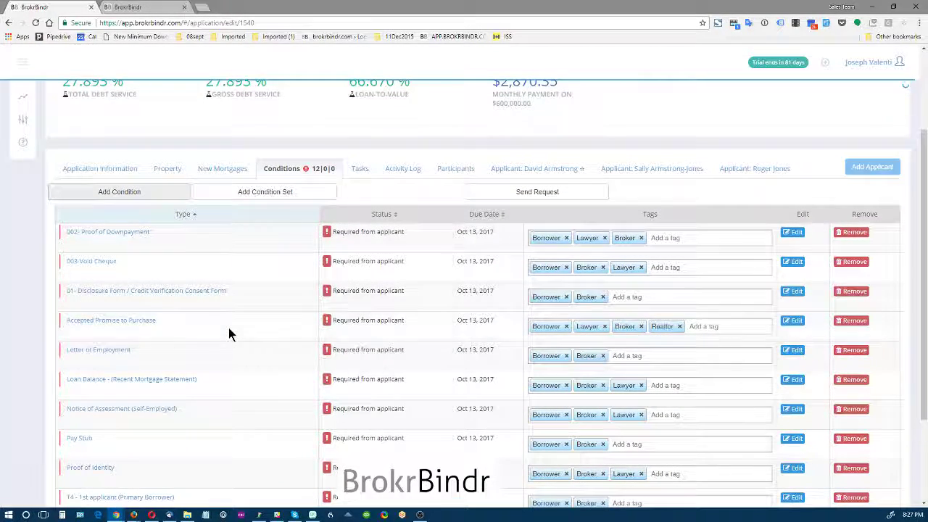
pyautogui.scroll(-3, 228, 332)
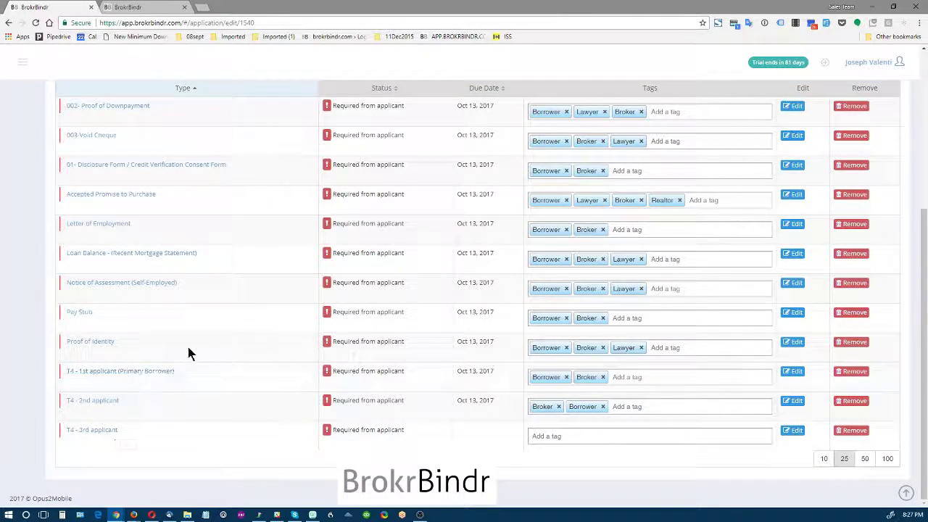
pyautogui.scroll(3, 196, 341)
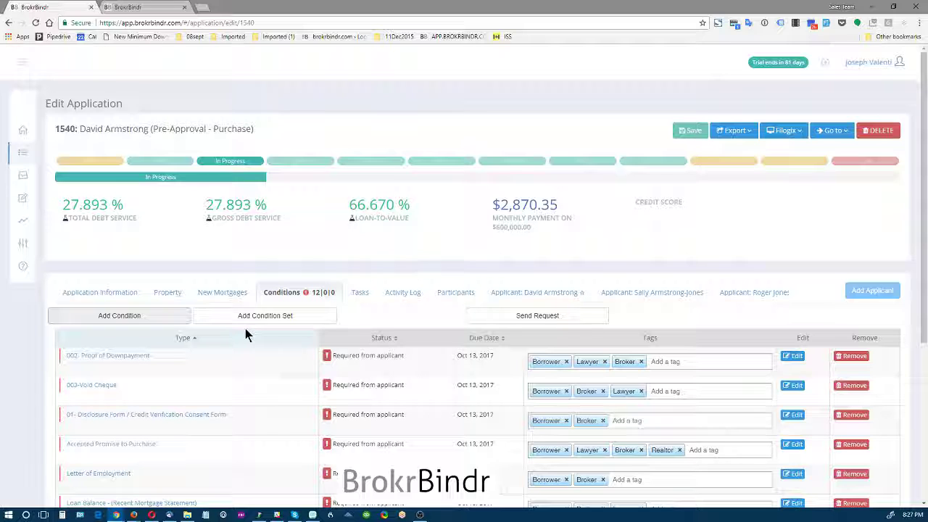
# - Show the application's condition type choices once more, and cancel without adding another condition
pyautogui.click(127, 317)
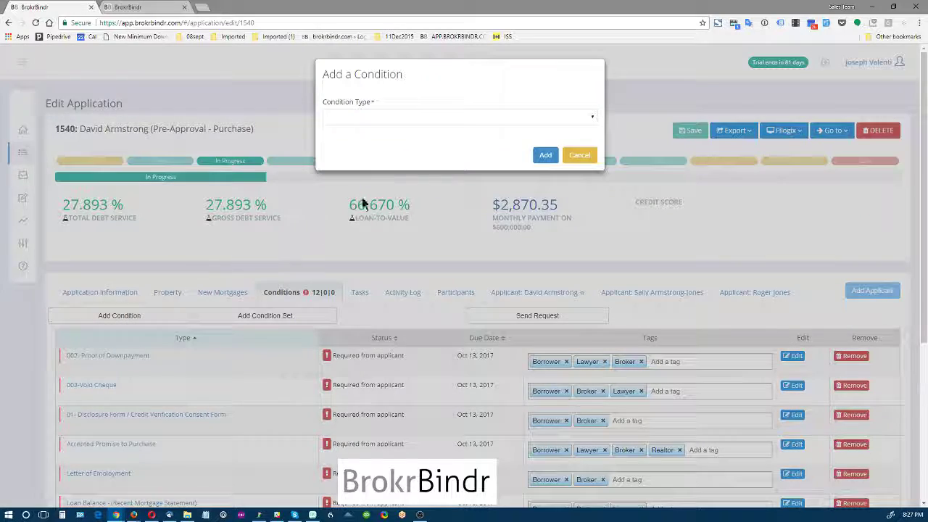
pyautogui.click(411, 116)
pyautogui.click(410, 124)
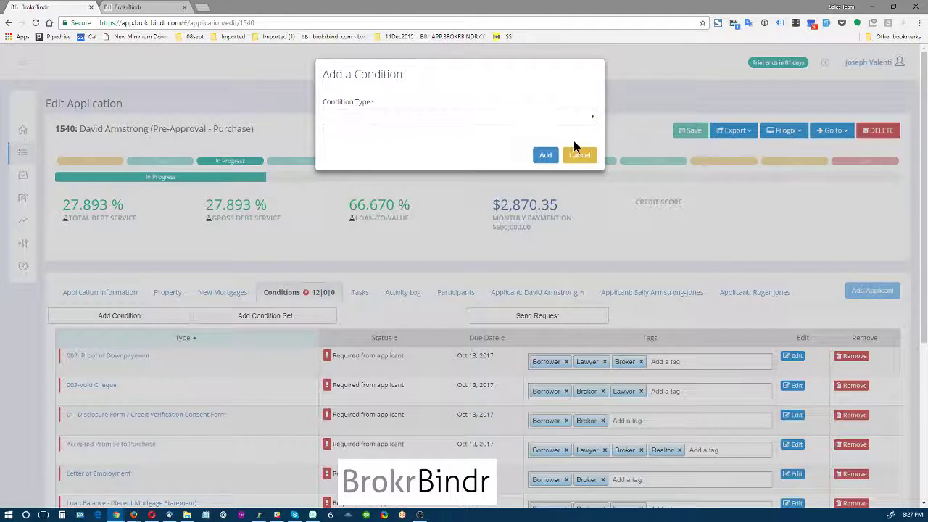
pyautogui.click(575, 148)
# - Return to the condition types settings and review the list of types managed by you
pyautogui.click(140, 8)
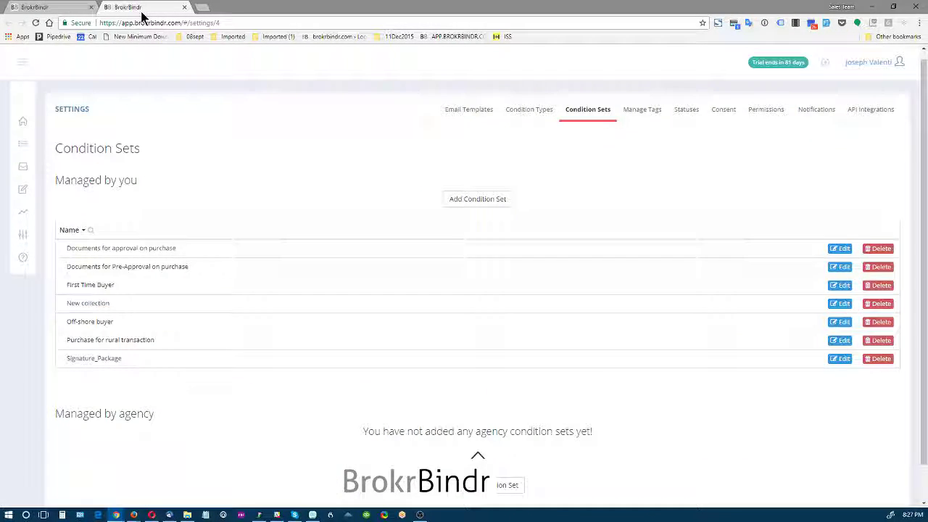
pyautogui.click(512, 111)
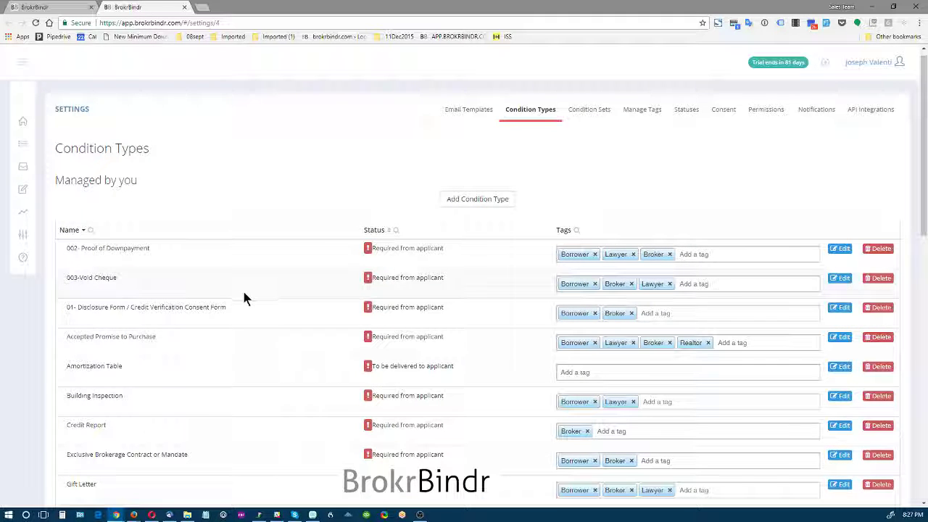
pyautogui.scroll(-2, 243, 310)
pyautogui.scroll(-2, 241, 310)
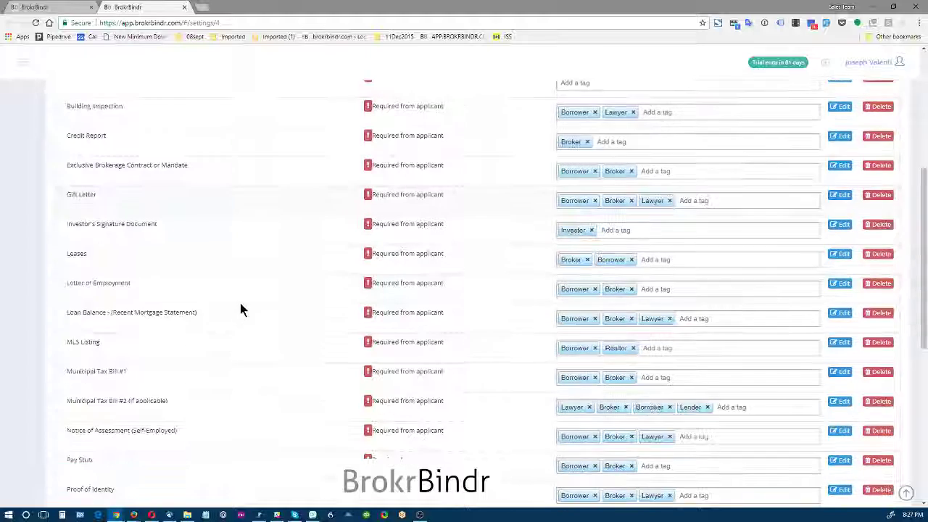
pyautogui.scroll(5, 245, 304)
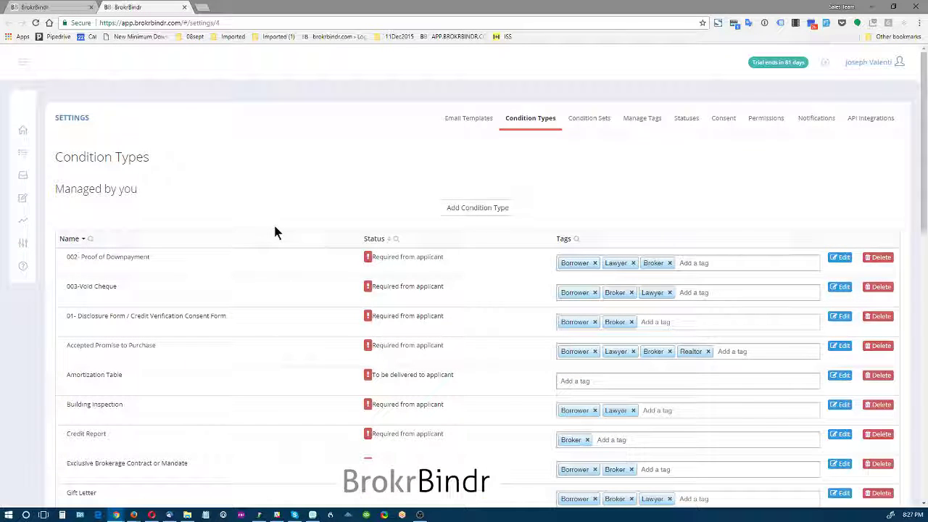